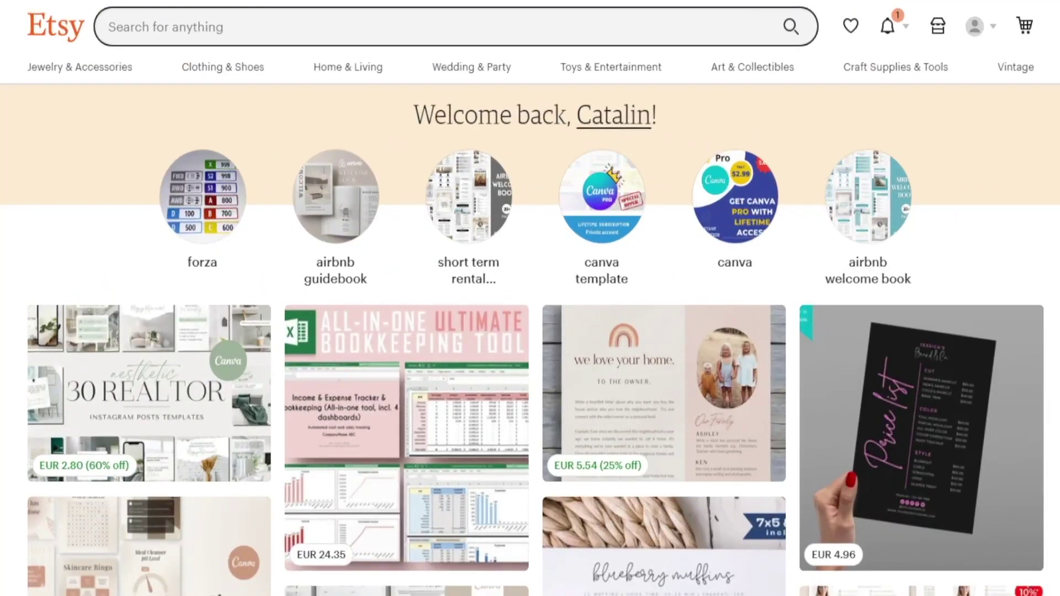
- Scroll the Etsy home page down to the row of recently viewed listings
scroll(913, 287, "down", 10)
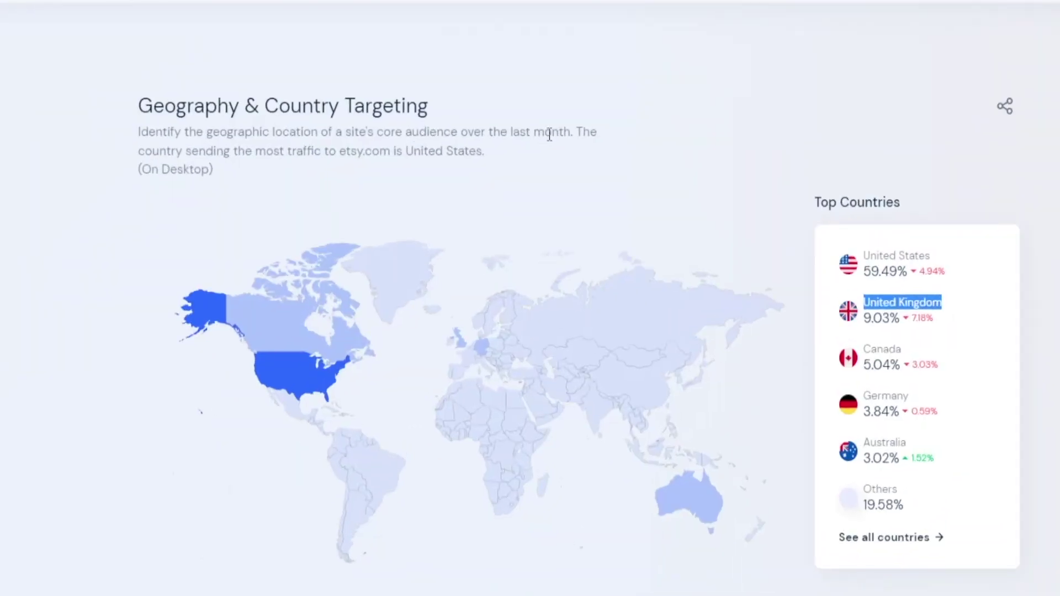
- Read etsy.com's traffic and engagement, ranking and top-country figures in the Similarweb report
scroll(568, 184, "down", 10)
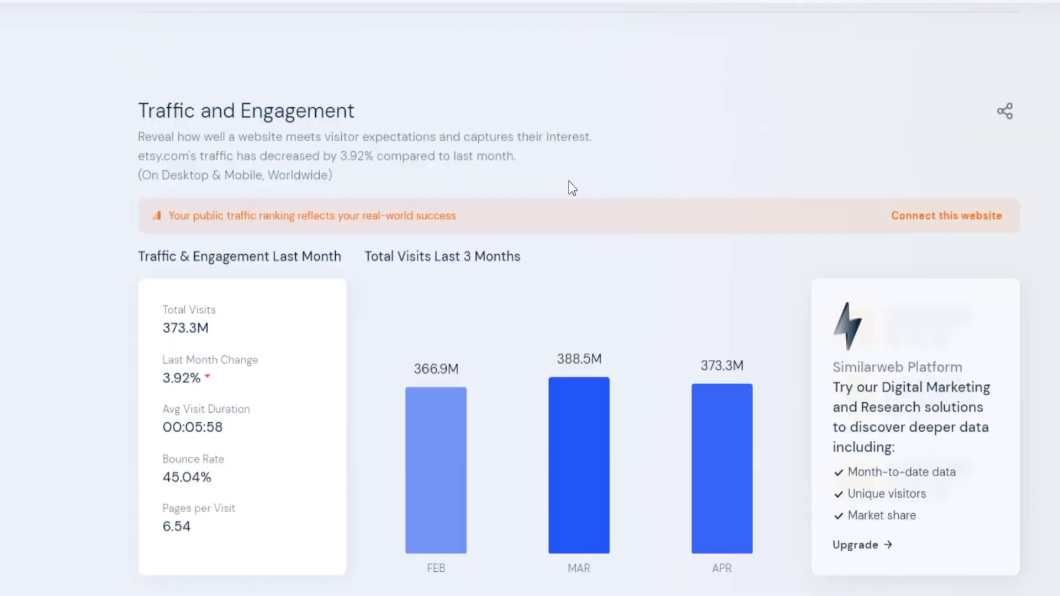
scroll(267, 87, "up", 5)
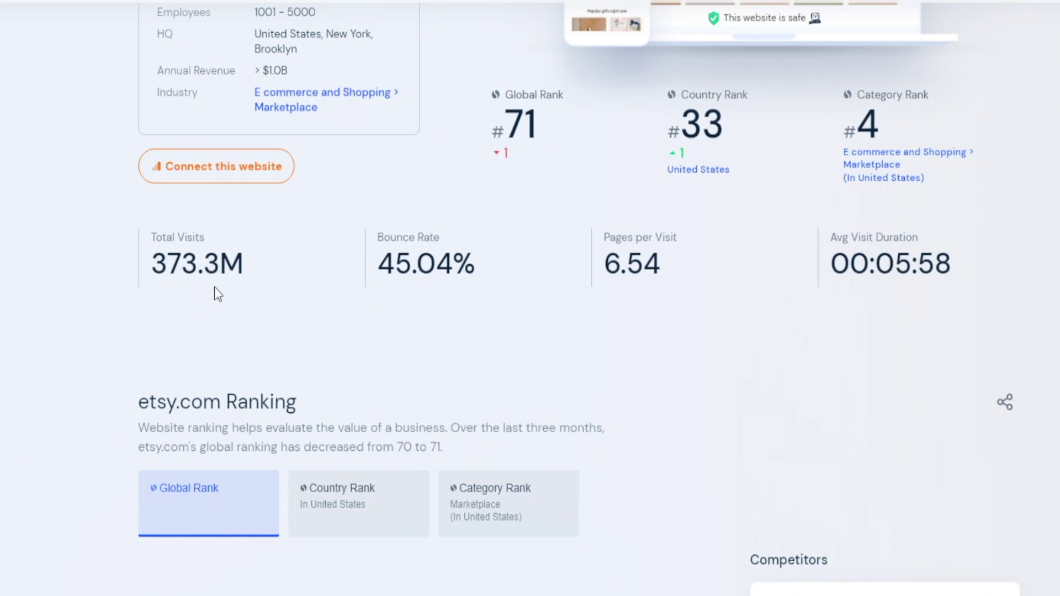
scroll(1049, 442, "down", 20)
scroll(969, 296, "down", 2)
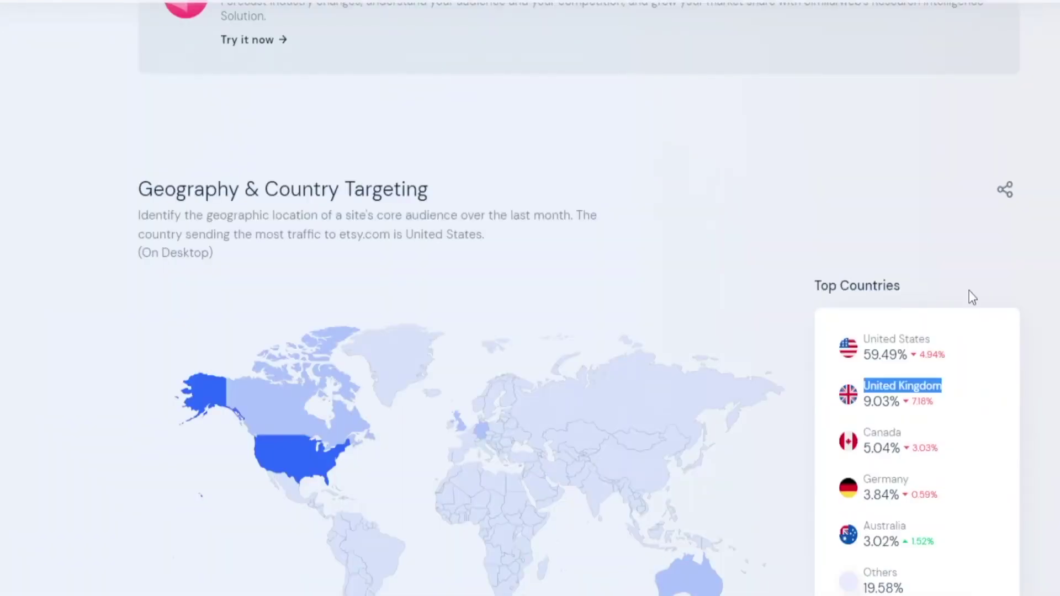
left_click(1002, 443)
scroll(931, 266, "down", 2)
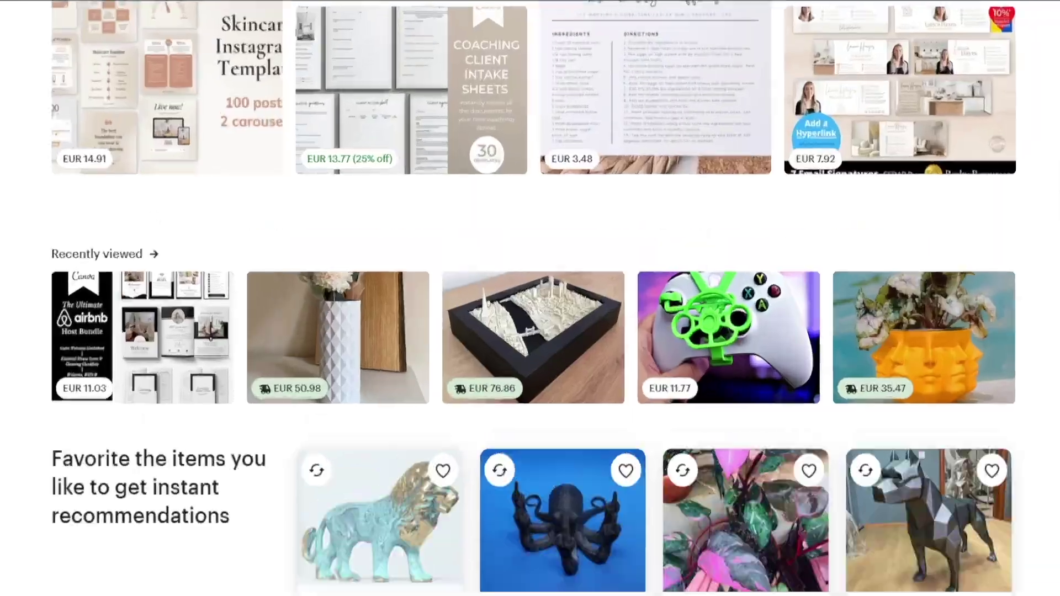
scroll(260, 101, "up", 10)
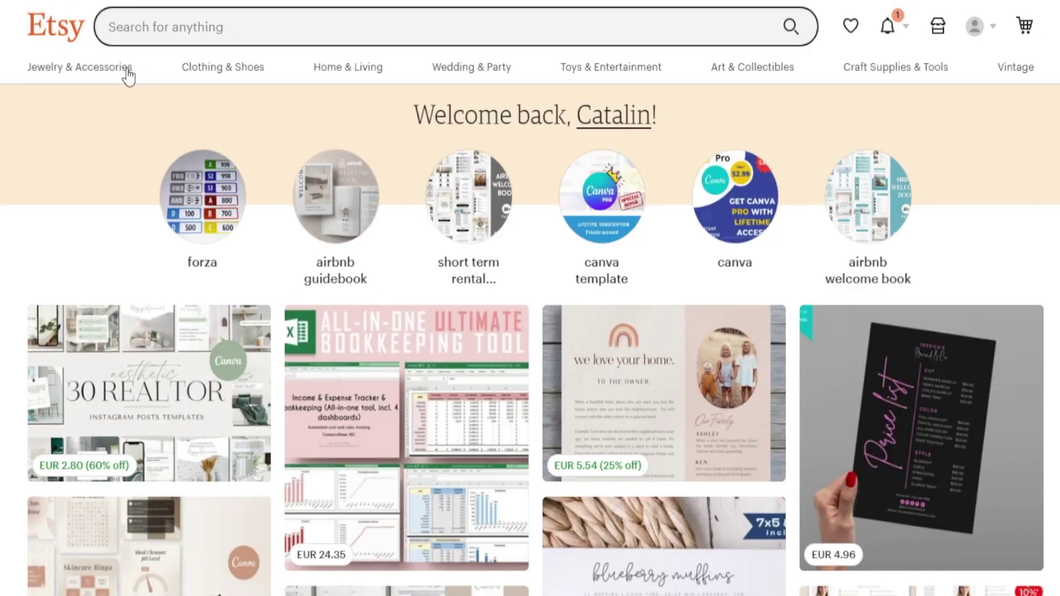
mouse_move(127, 77)
mouse_move(207, 85)
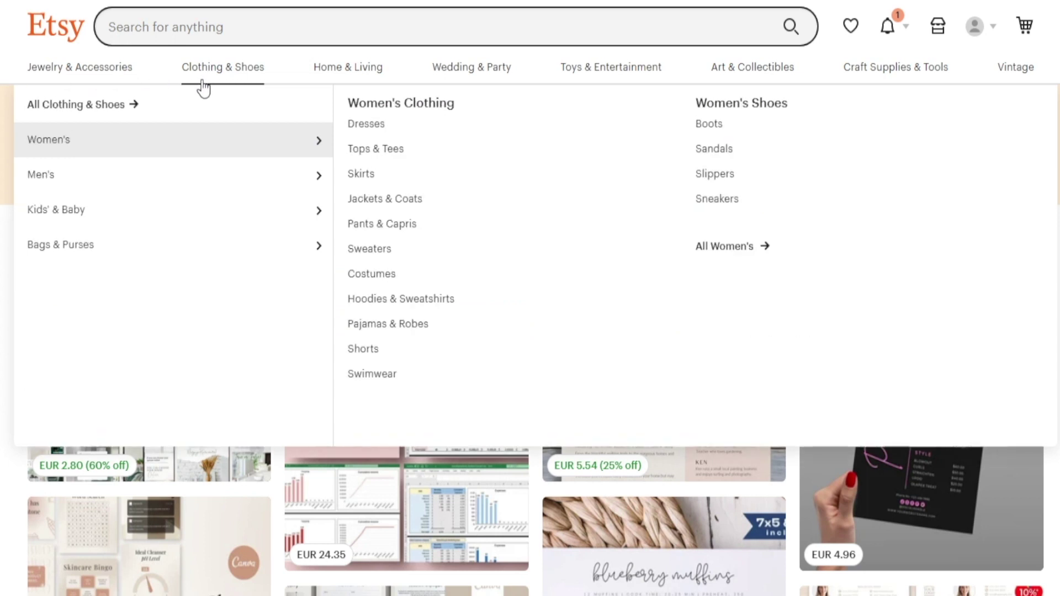
mouse_move(57, 86)
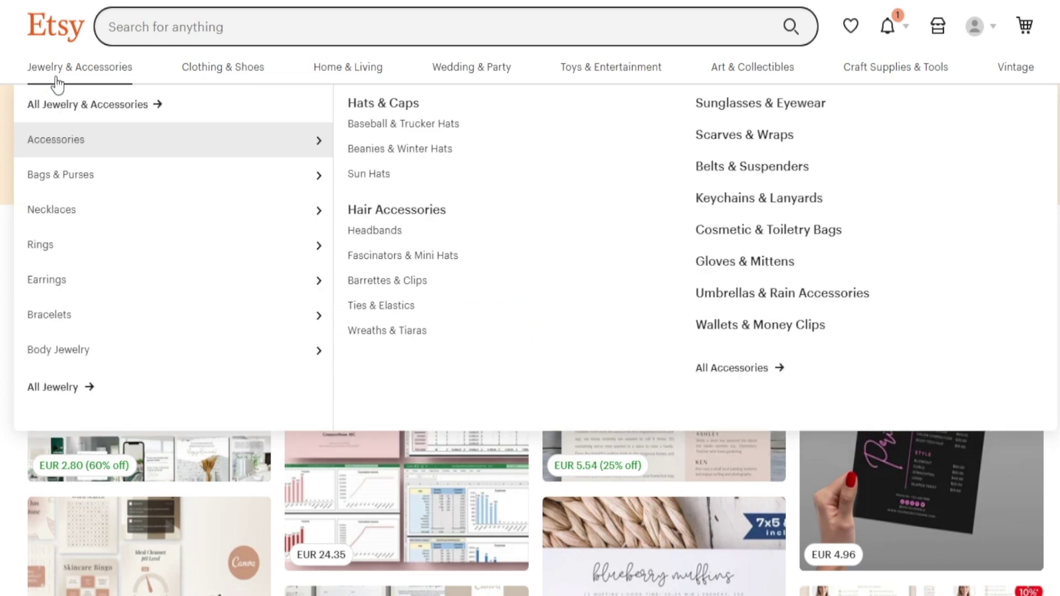
mouse_move(240, 81)
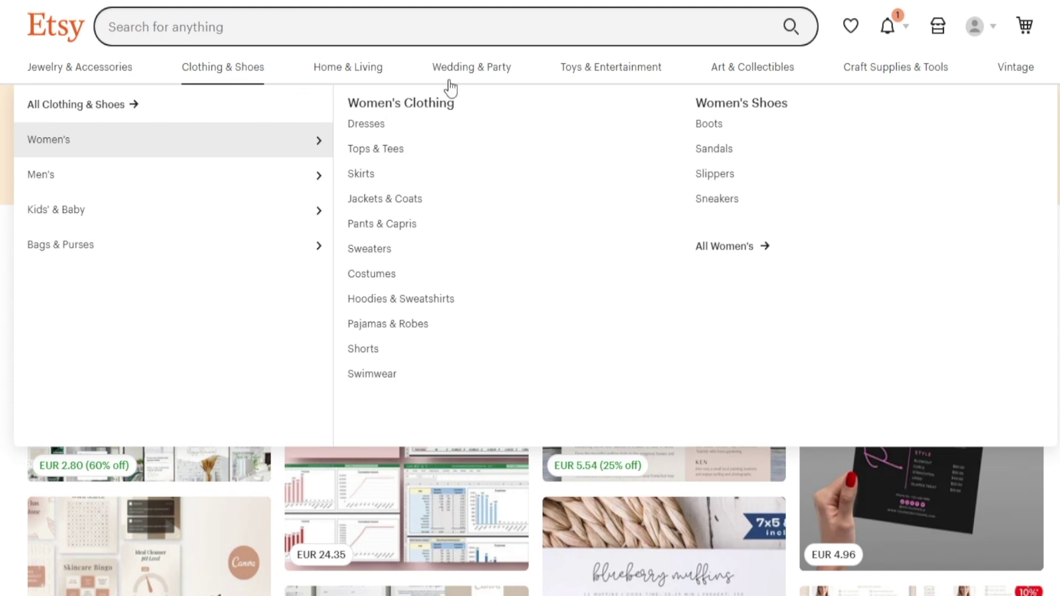
mouse_move(451, 87)
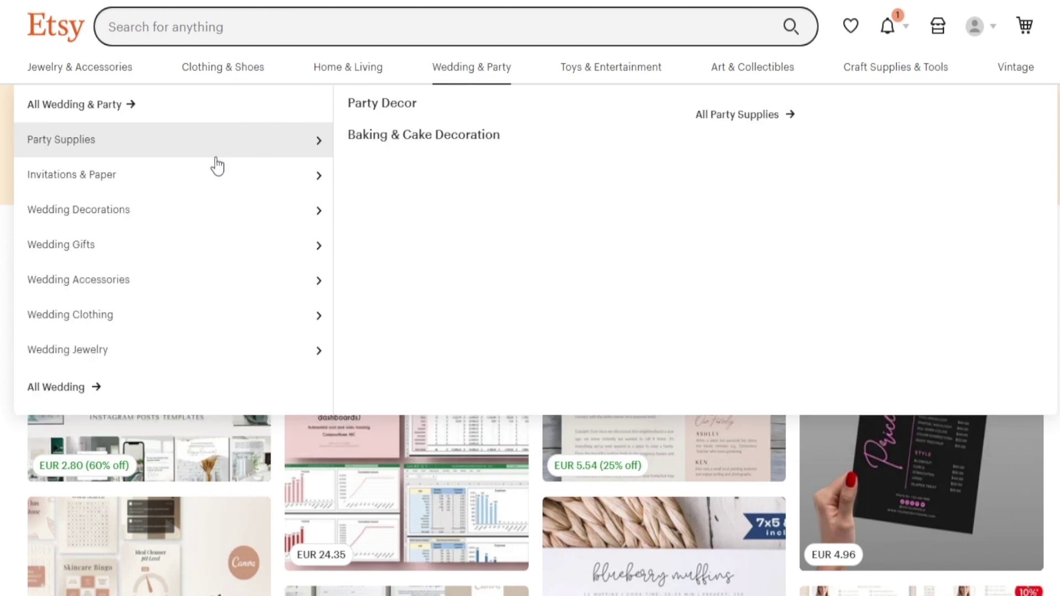
mouse_move(229, 223)
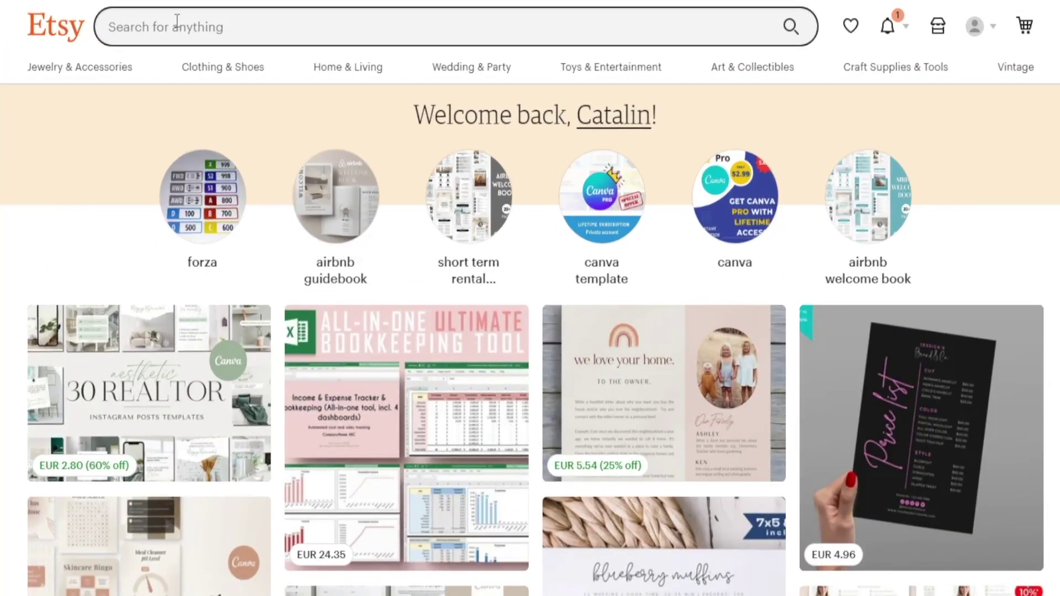
- Search Etsy for PRINTABLE and scroll through the listing results
left_click(176, 19)
type("PRINTABLE")
key("Return")
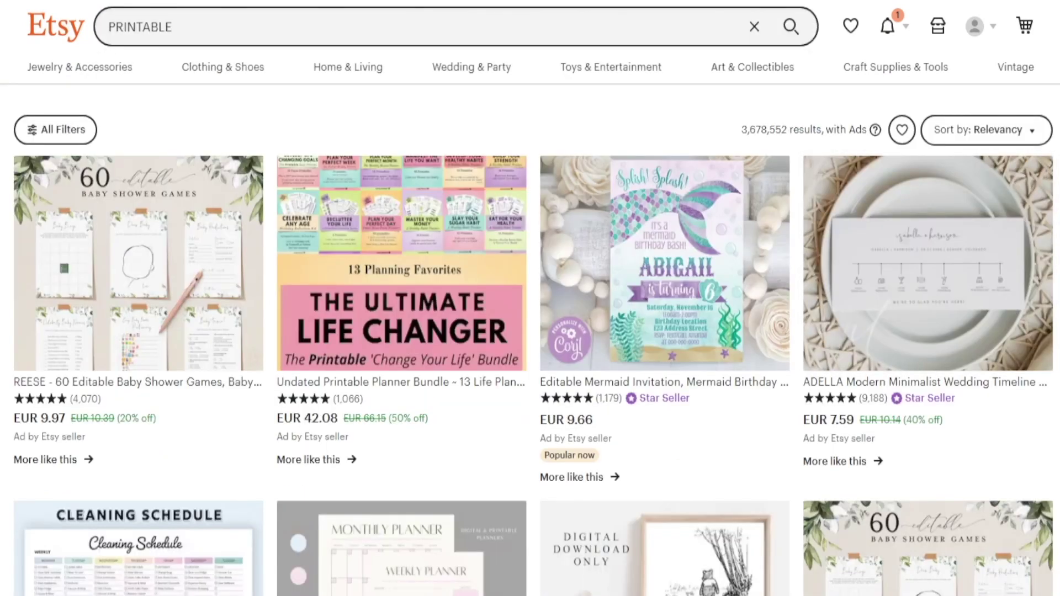
scroll(145, 473, "down", 8)
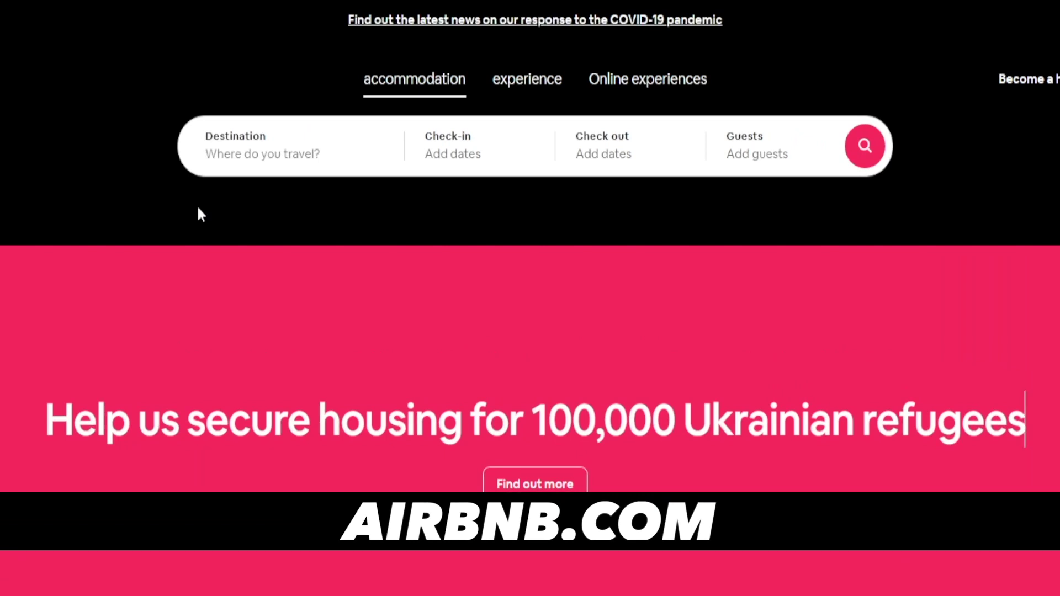
- Scroll the Airbnb home page past the pink refugee housing banner
scroll(200, 214, "down", 10)
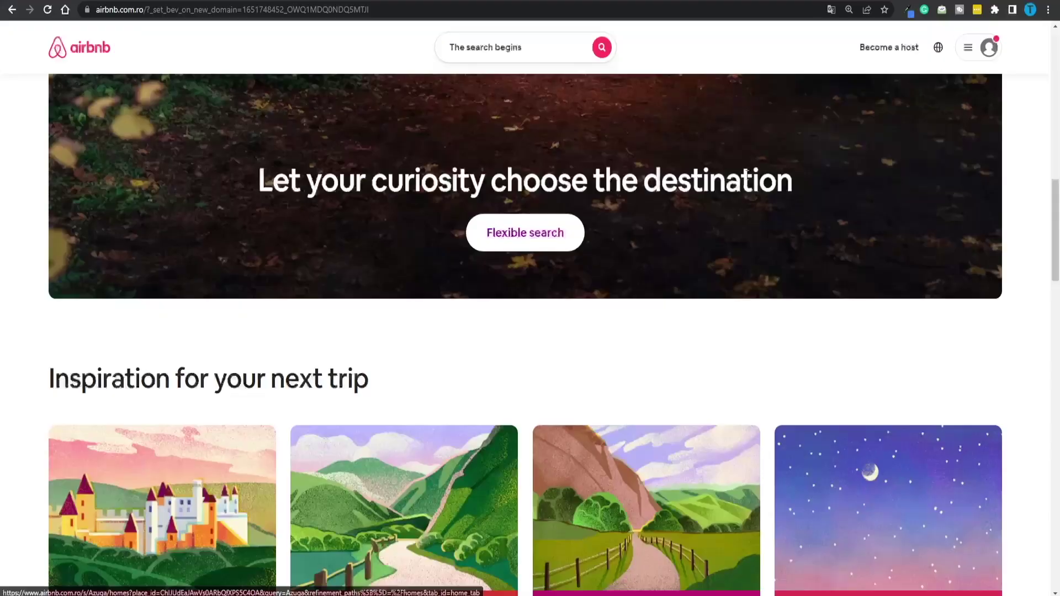
- Scroll to the top of Canva's Home page with its design types and recent designs
scroll(1022, 283, "up", 15)
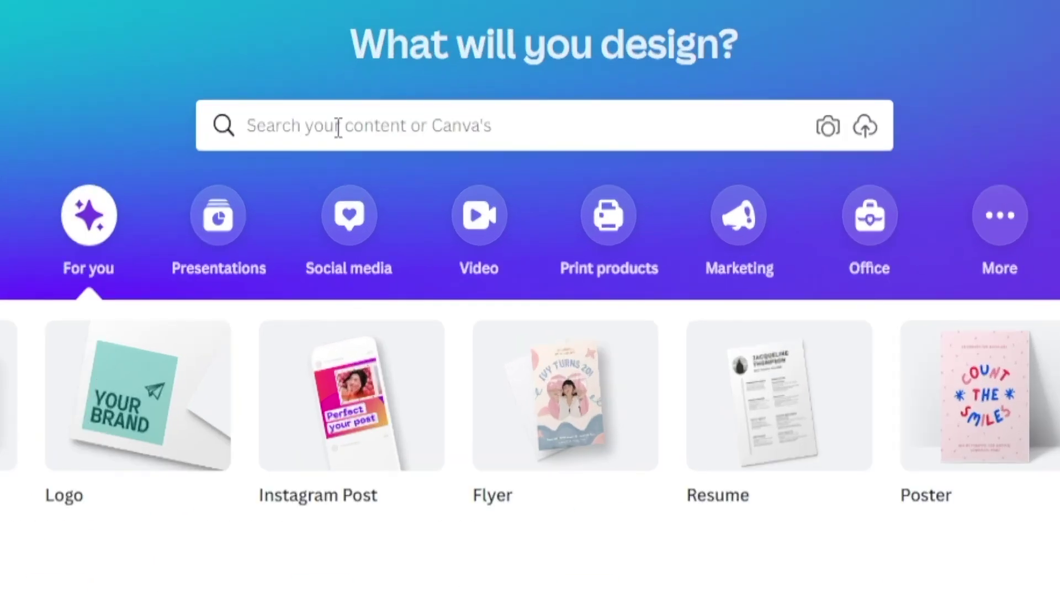
- Browse Canva's welcome sign template results and open the Now Open story template
left_click(475, 182)
key("Escape")
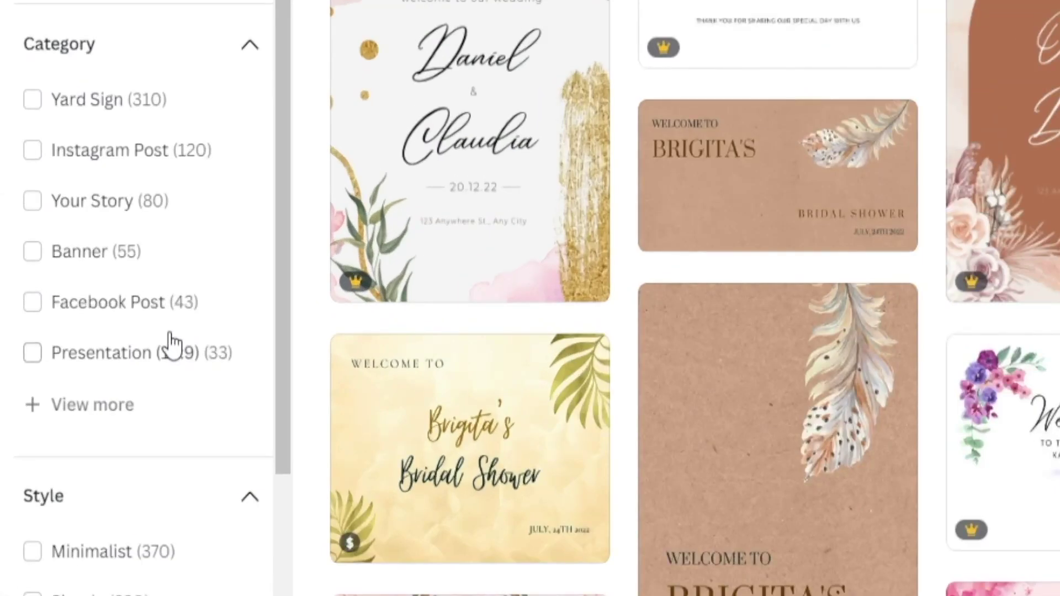
scroll(166, 345, "down", 5)
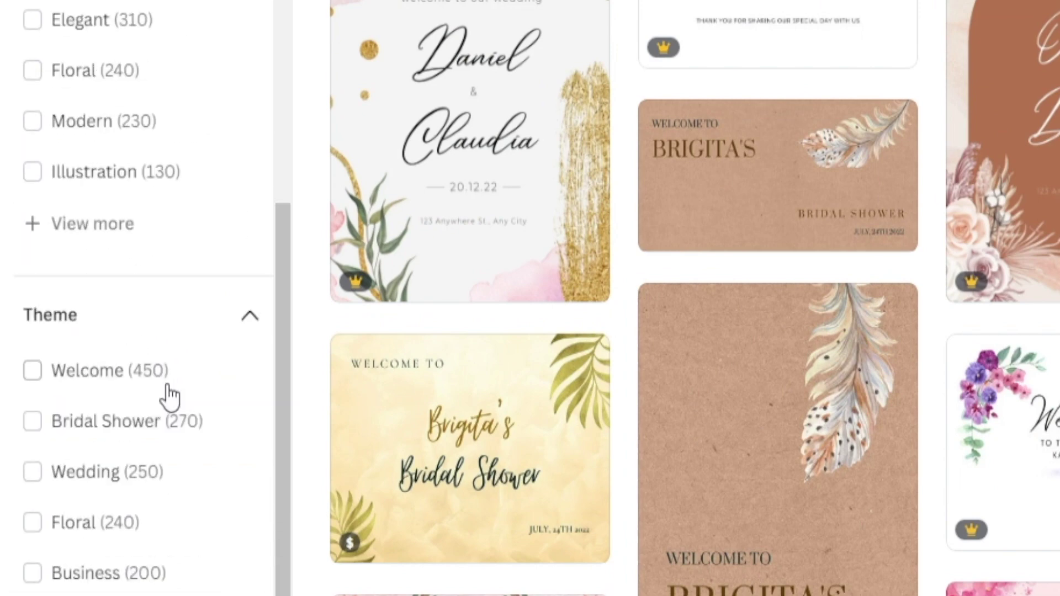
scroll(166, 387, "down", 5)
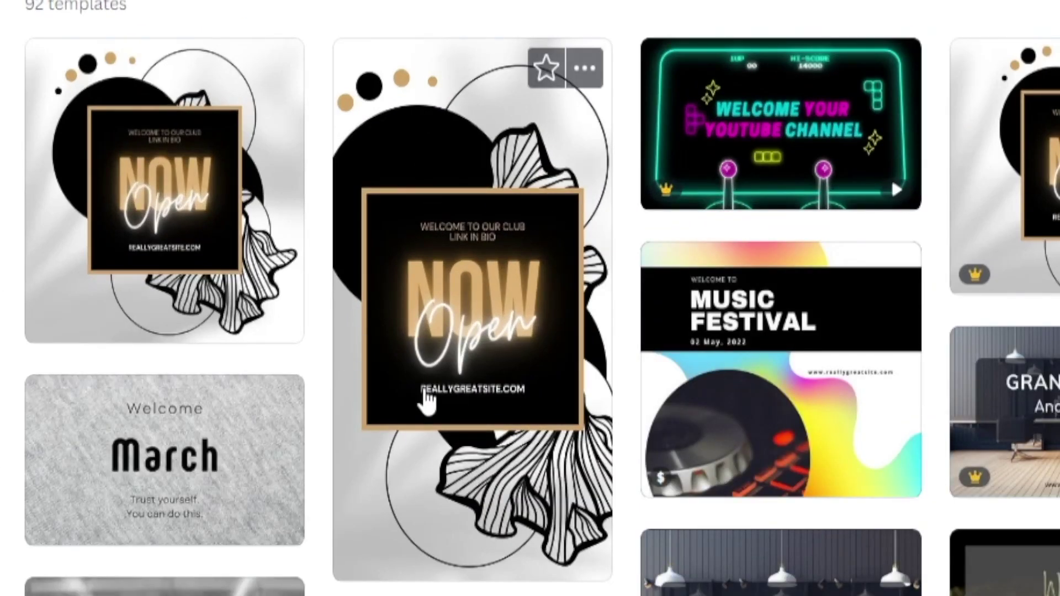
left_click(478, 365)
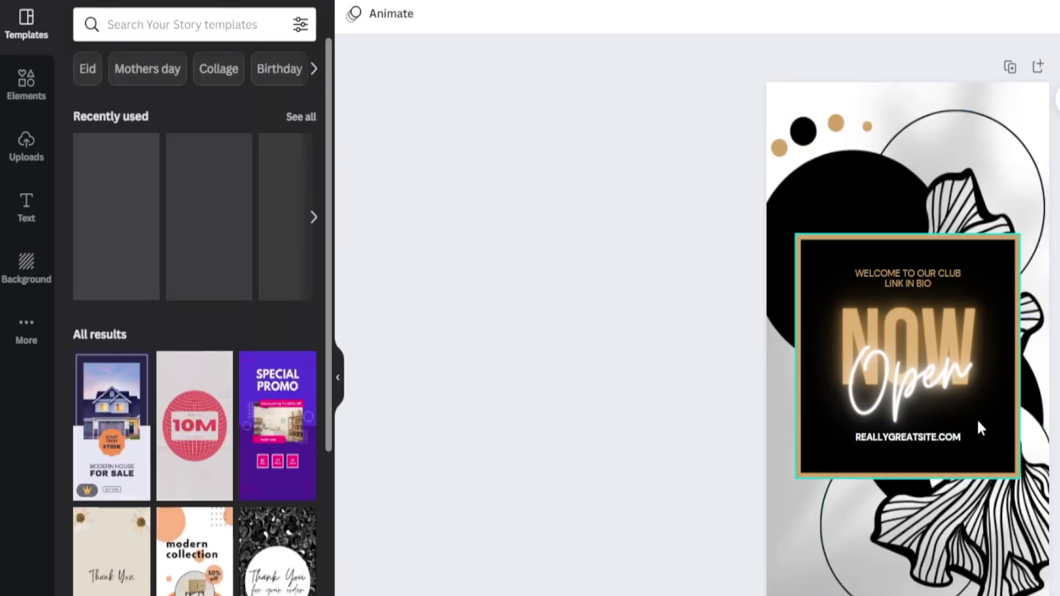
- Delete the Open script and change the NOW headline to WELCOME at font size 92
left_click(917, 337)
key("Delete")
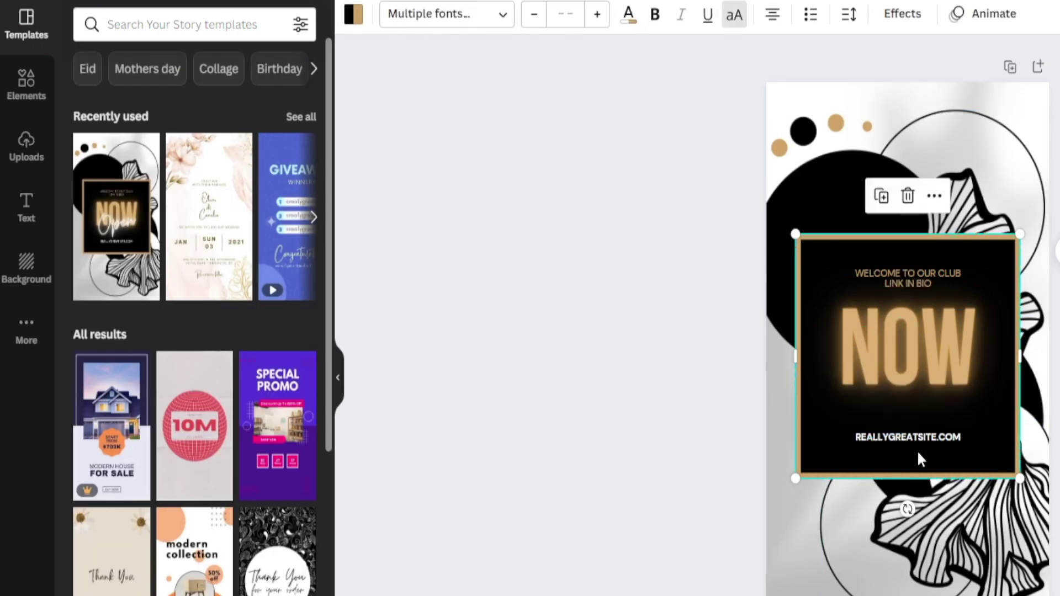
left_click(922, 354)
double_click(922, 353)
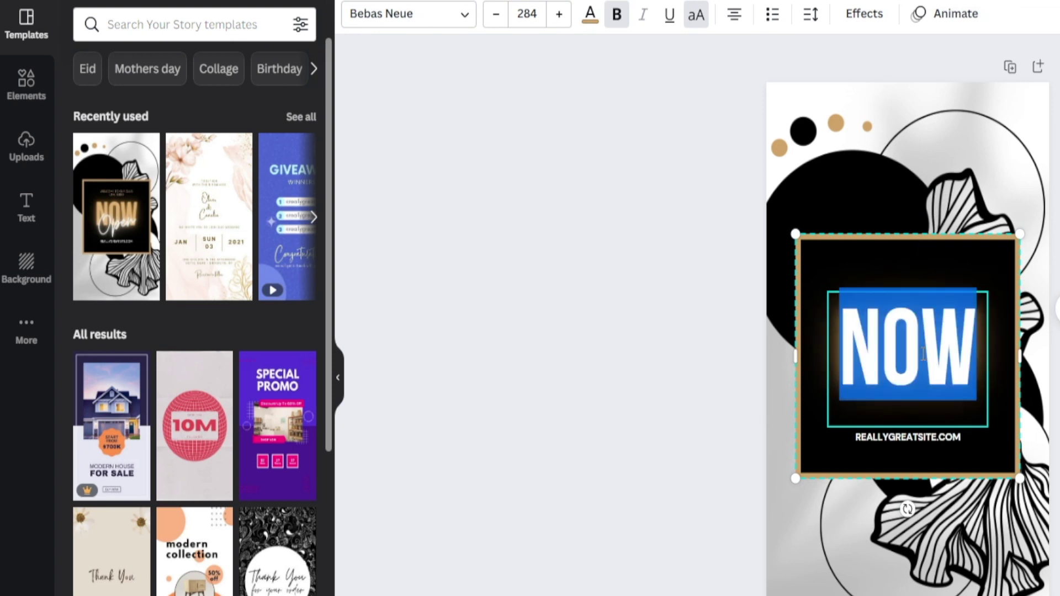
type("WELCOME")
key("ctrl+a")
left_click(527, 13)
type("92")
- Replace the REALLYGREATSITE.COM line with the pasted hotel name
left_click(923, 391)
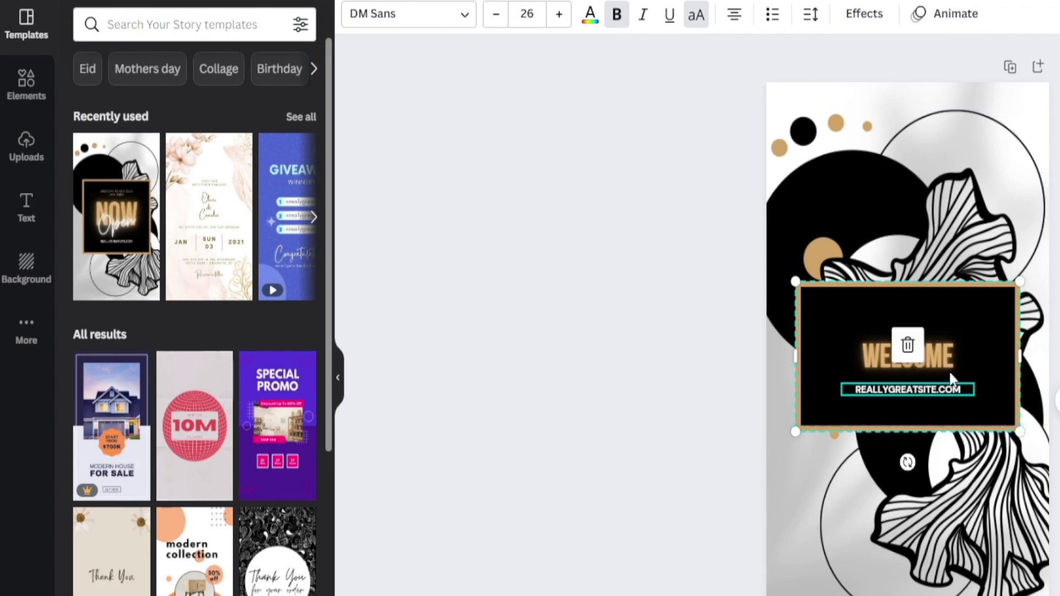
double_click(922, 391)
type("STEIGENBERGER AQUA MAGIC HOTEL")
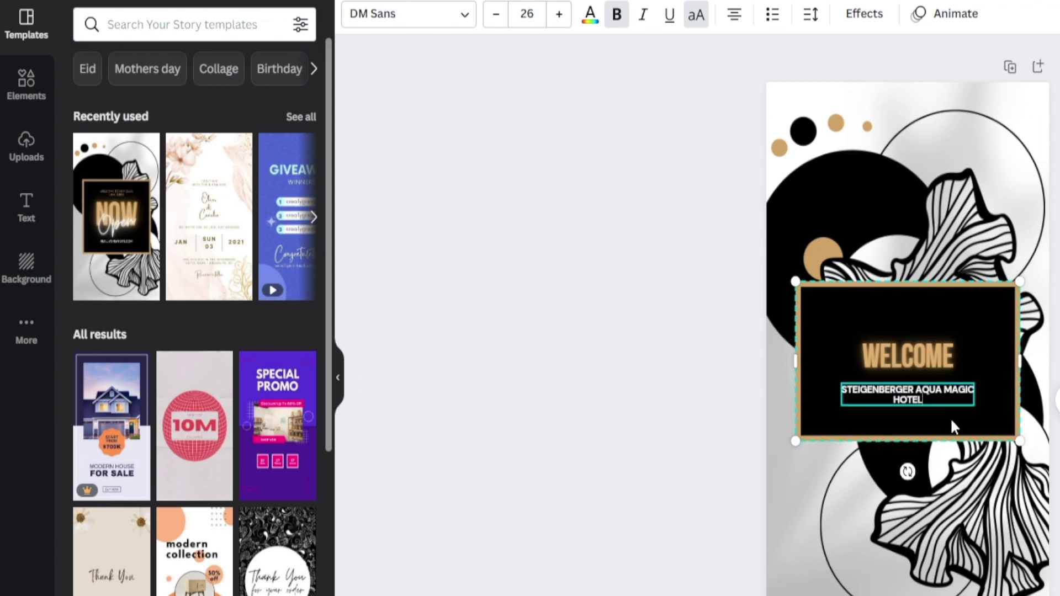
left_click(990, 438)
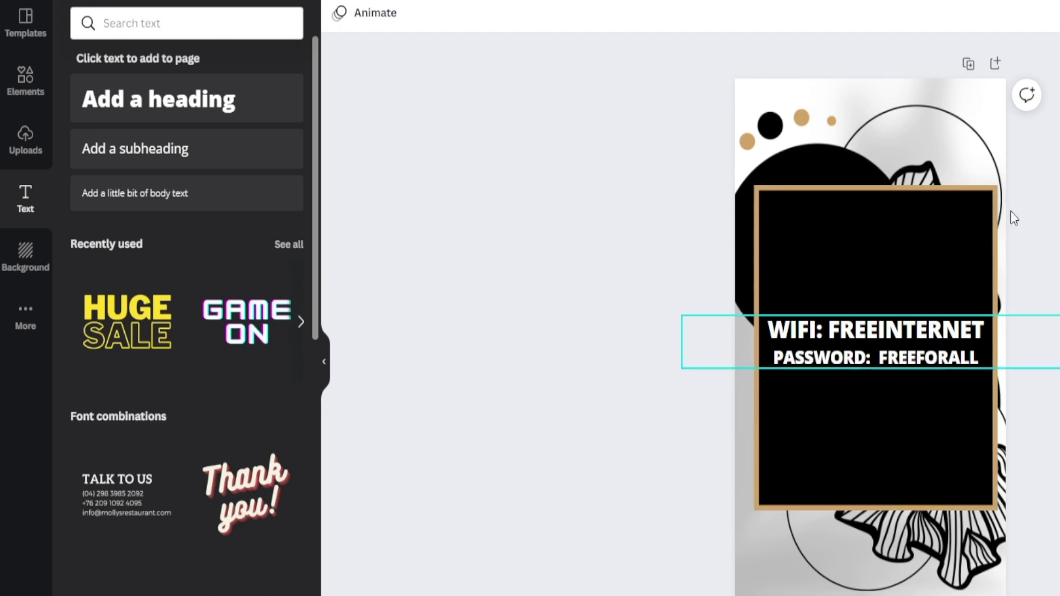
left_click(795, 339)
left_click_drag(767, 331, 771, 359)
left_click(743, 475)
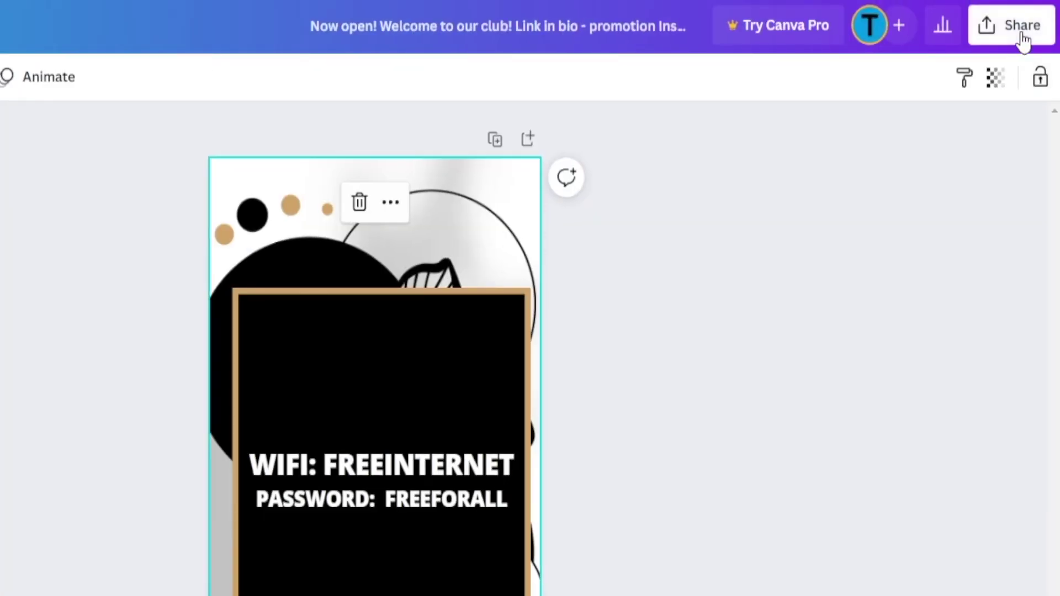
- Bring up the PNG download options for the WiFi sign, then for the WELCOME sign
left_click(1015, 26)
left_click(866, 500)
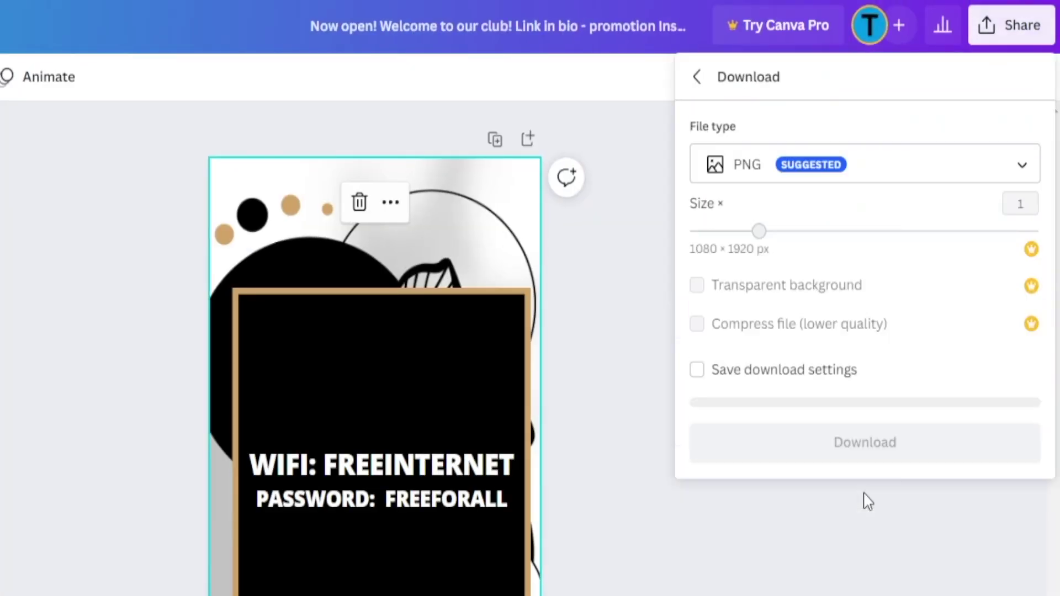
left_click(836, 186)
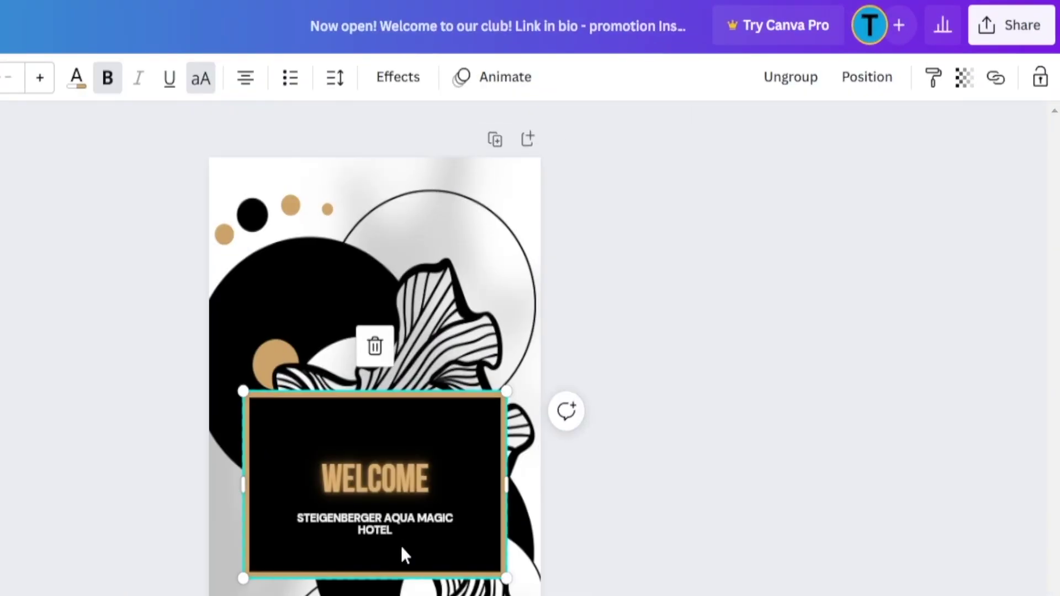
left_click(999, 41)
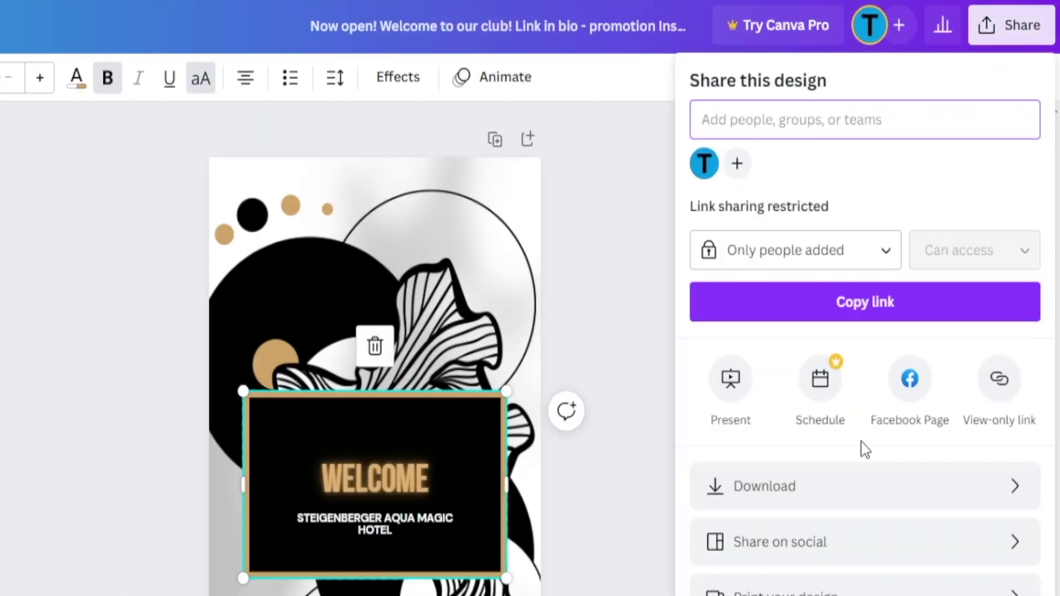
left_click(861, 485)
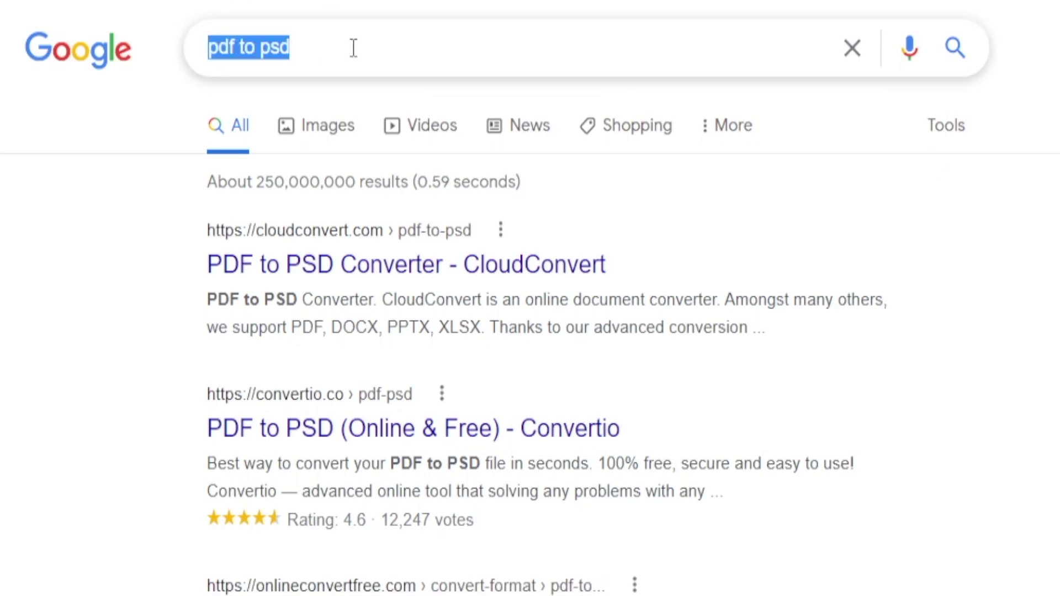
left_click(208, 584)
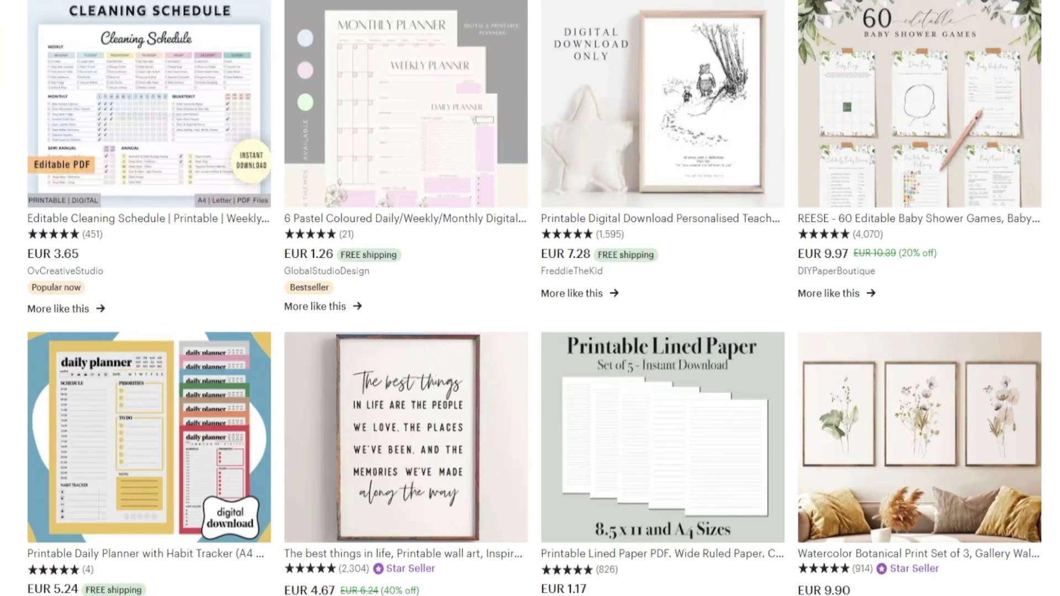
- Scroll the Etsy results grid to The Ultimate Airbnb Host Bundle listing
scroll(530, 298, "down", 4)
scroll(531, 299, "up", 4)
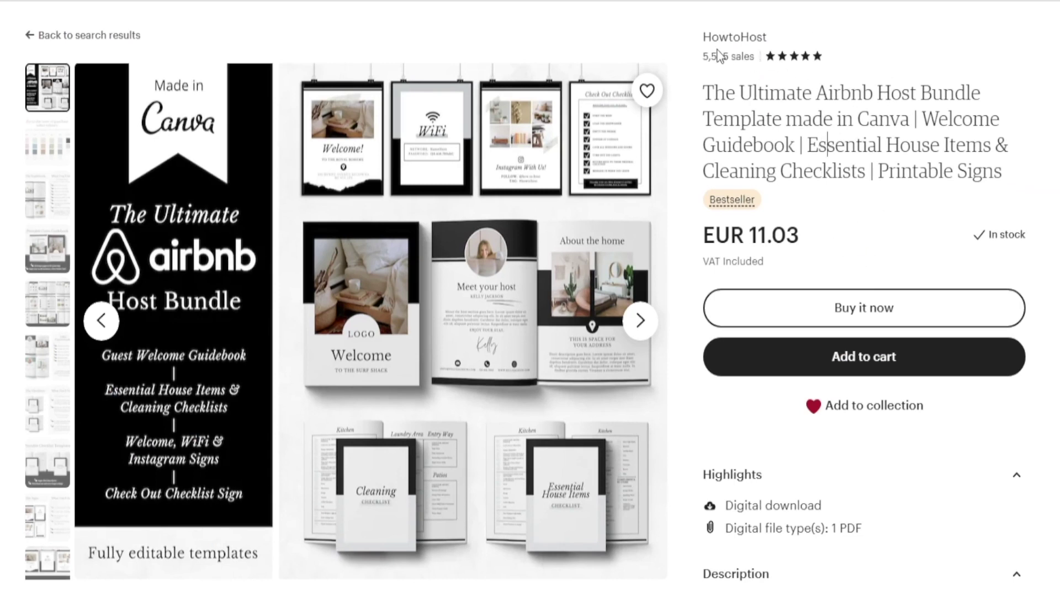
left_click_drag(799, 234, 700, 246)
left_click(875, 146)
left_click_drag(768, 237, 799, 237)
left_click(799, 237)
key("Right")
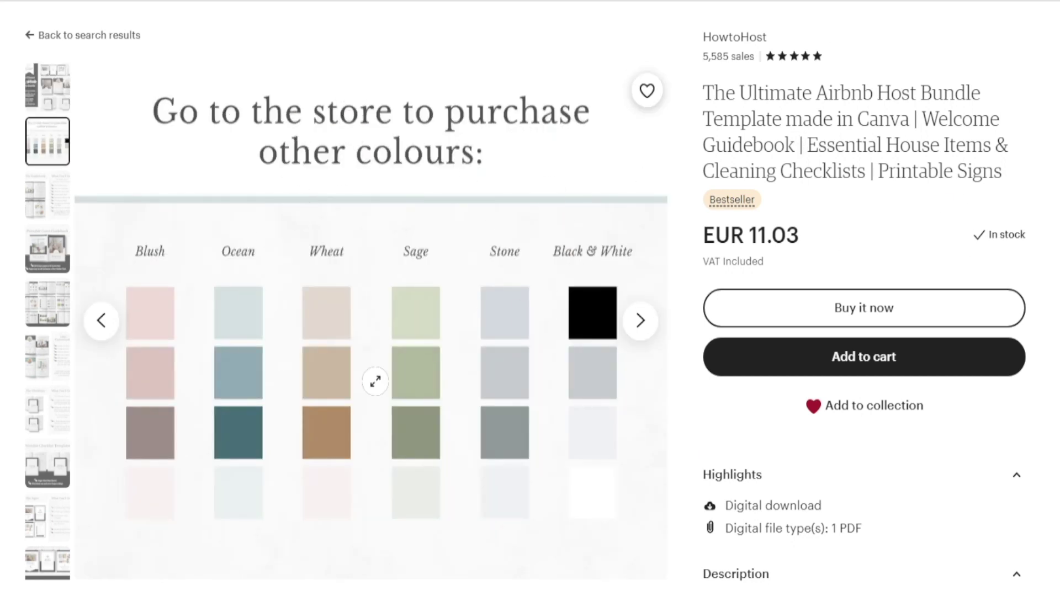
left_click(44, 268)
key("Right")
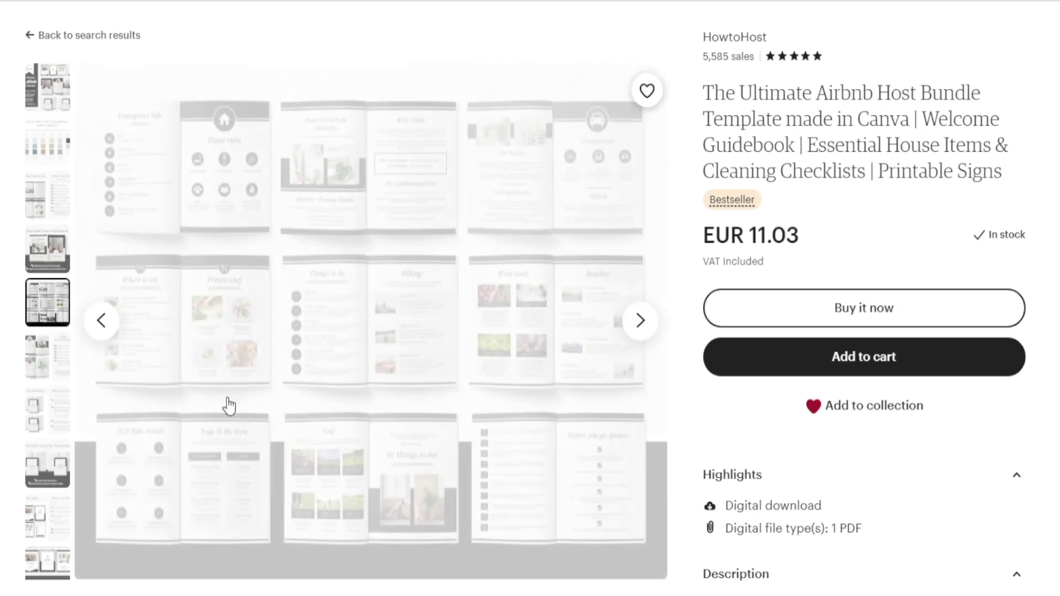
key("Right")
key("Right")
key("Right")
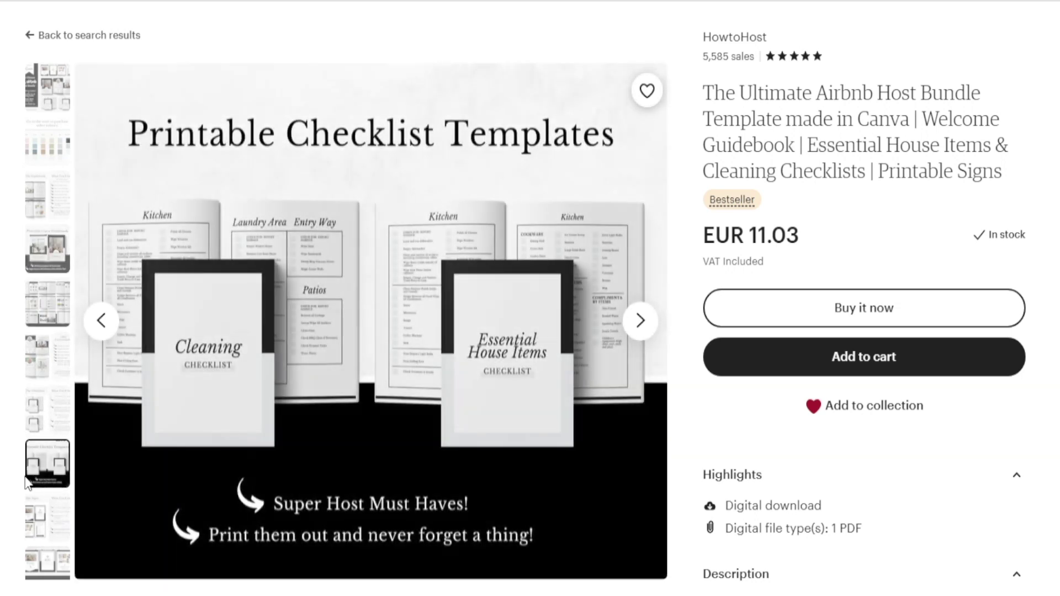
left_click(47, 87)
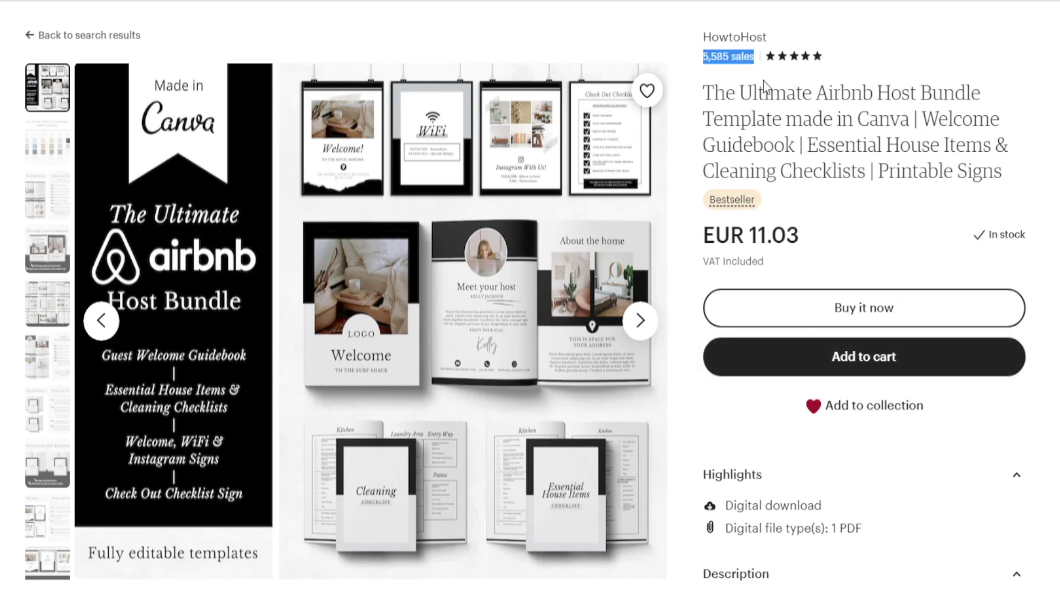
left_click_drag(705, 208, 712, 34)
left_click(828, 118)
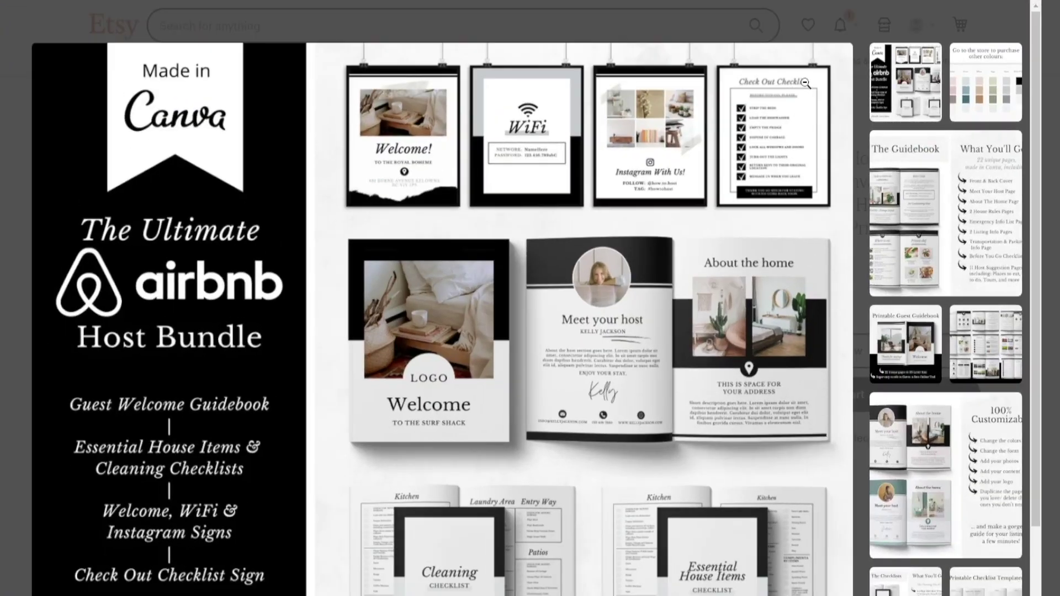
- Zoom into the bundle image's row of signs, zoom back out, and close the viewer
left_click(805, 83)
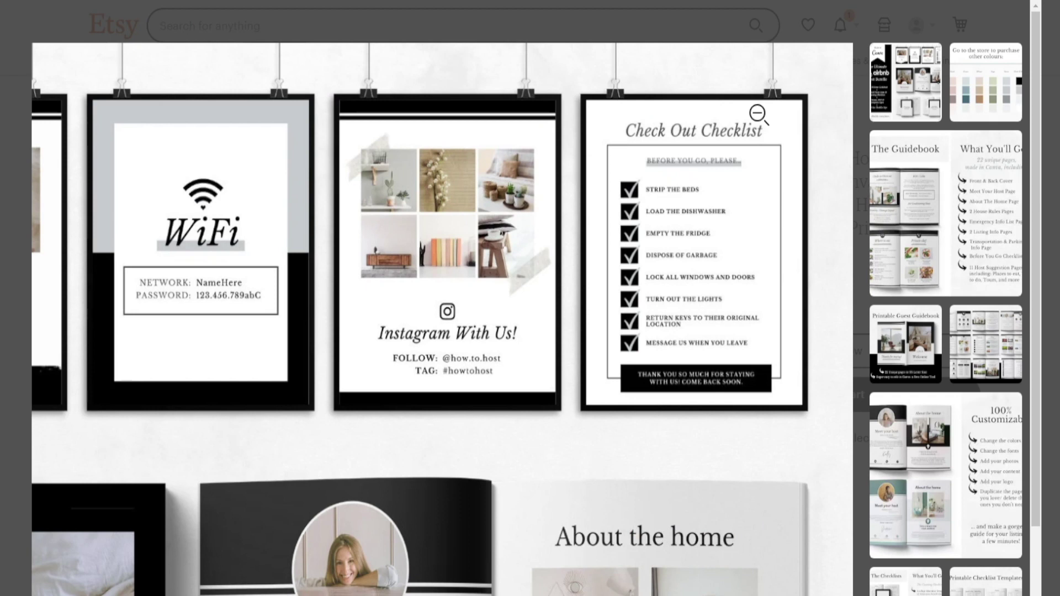
left_click(758, 115)
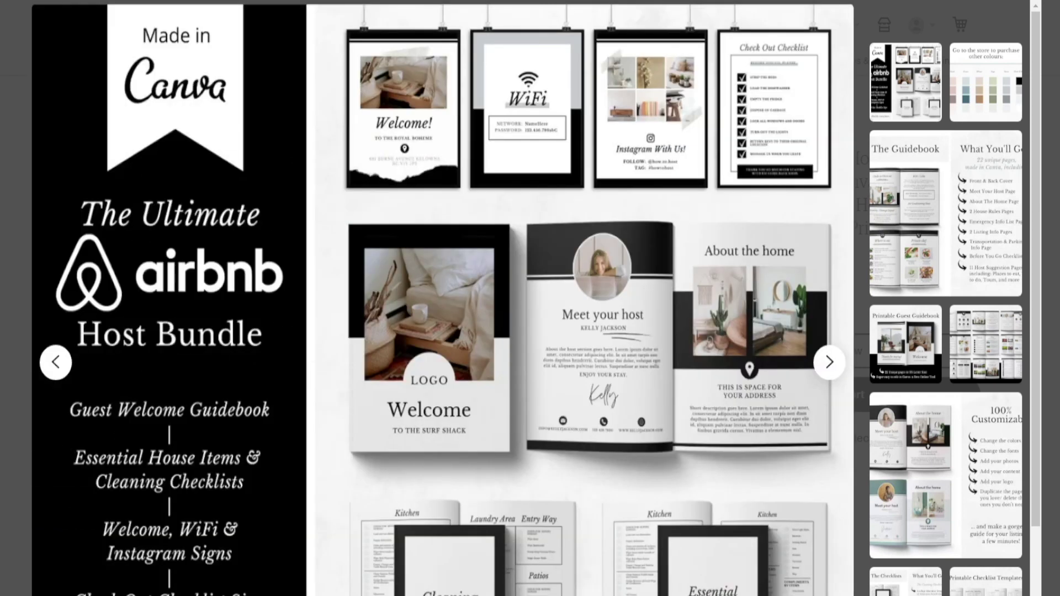
key("Escape")
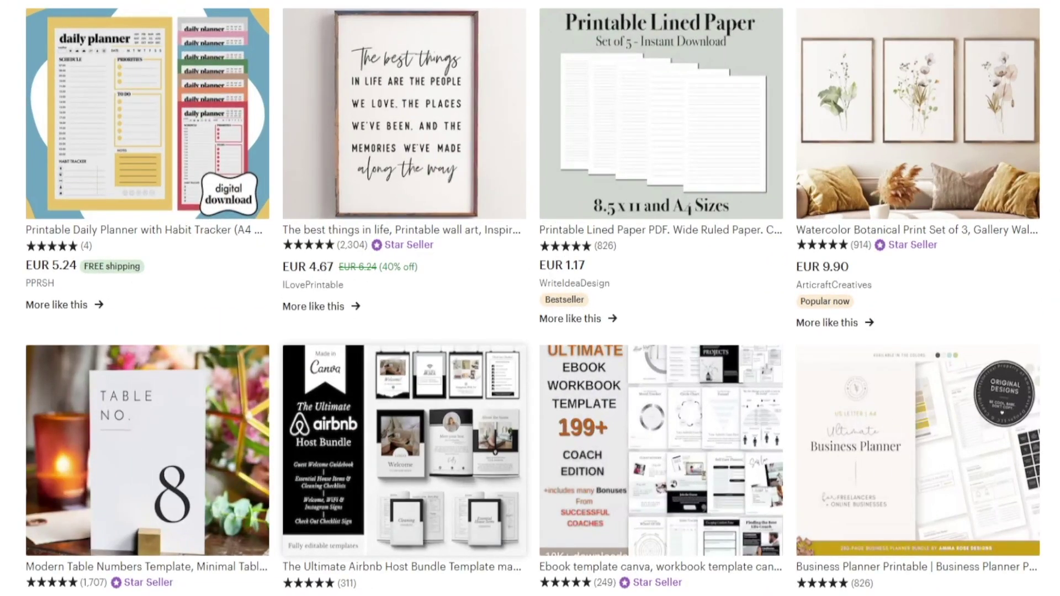
- Highlight the 373.3M Total Visits figure on Similarweb's etsy.com overview
scroll(530, 299, "up", 7)
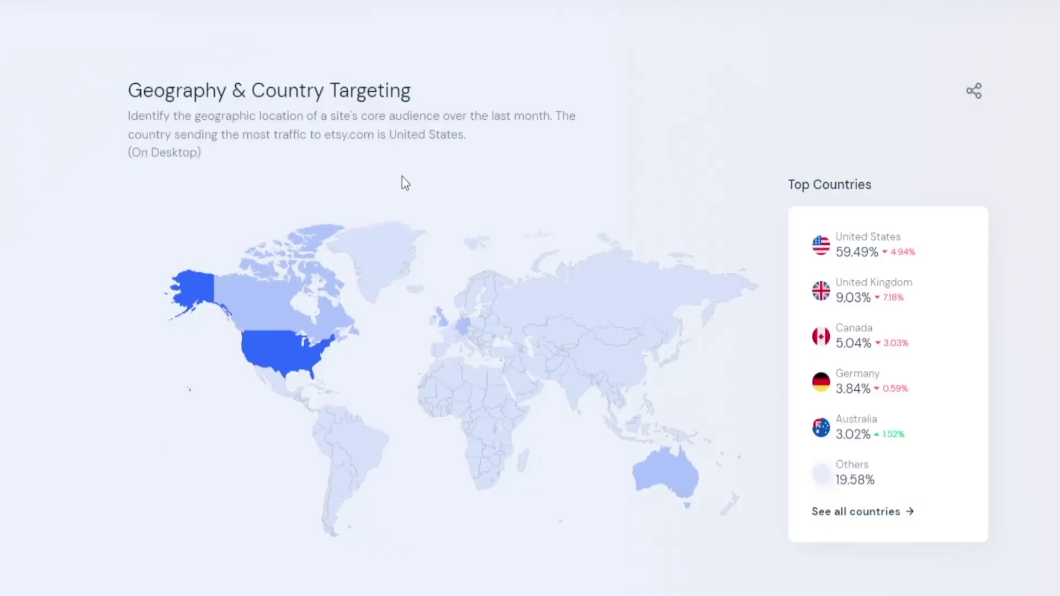
scroll(406, 183, "up", 20)
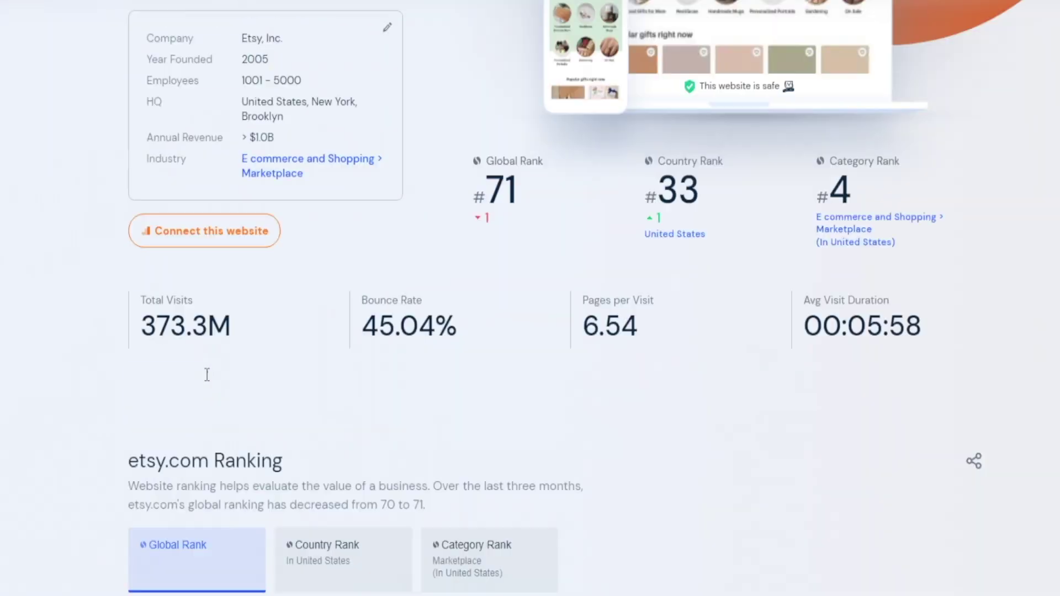
left_click_drag(300, 344, 123, 346)
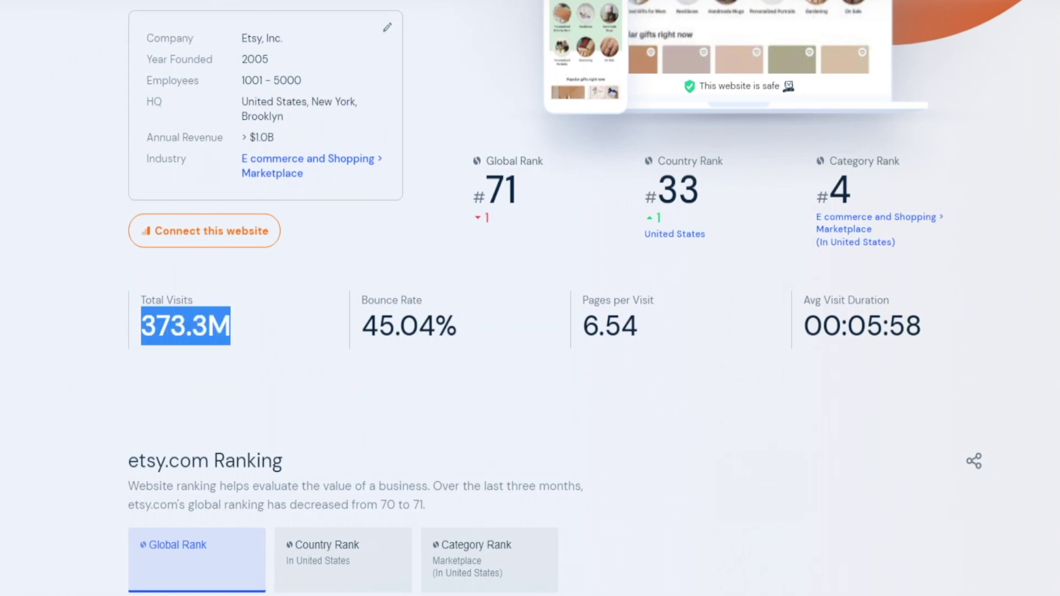